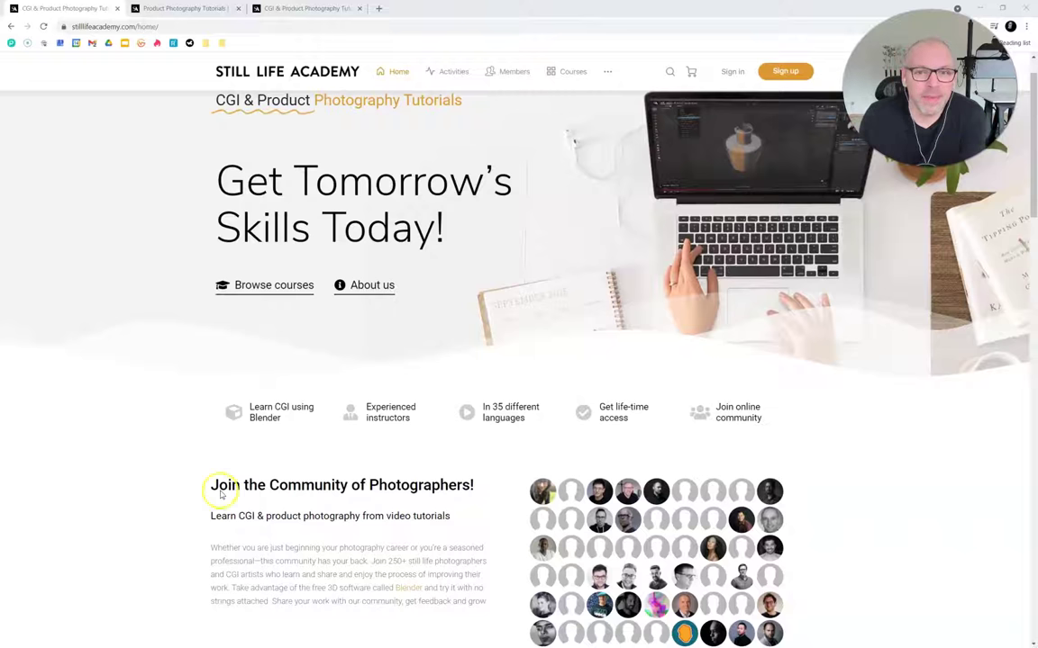
- Scroll the Still Life Academy home page, then switch to the Activities feed tab
scroll(677, 396, "up", 1)
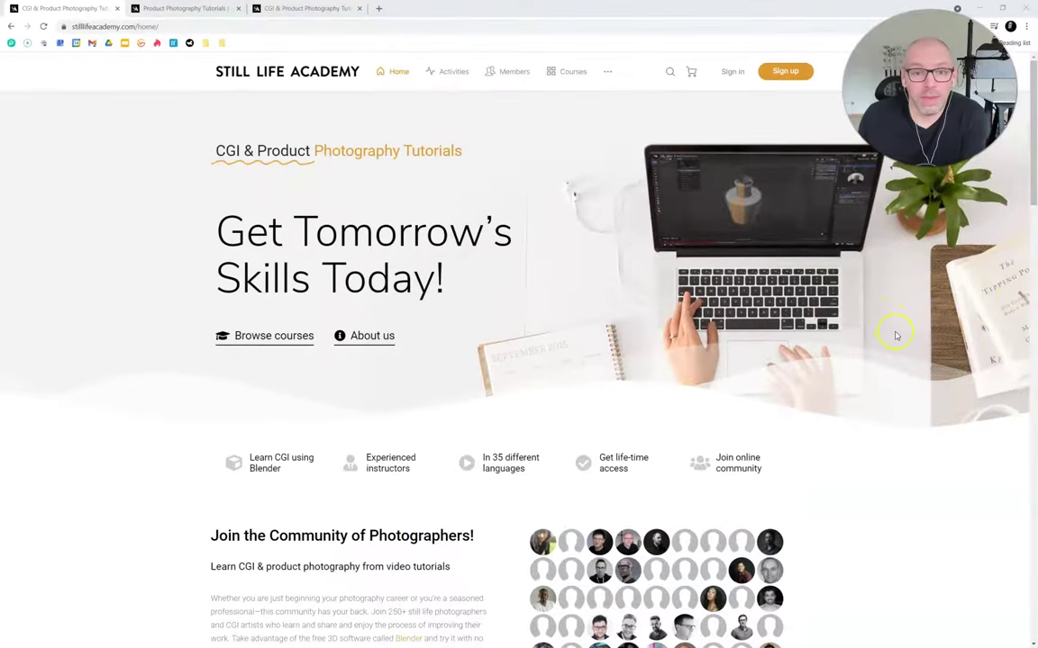
scroll(893, 333, "down", 5)
scroll(895, 336, "up", 5)
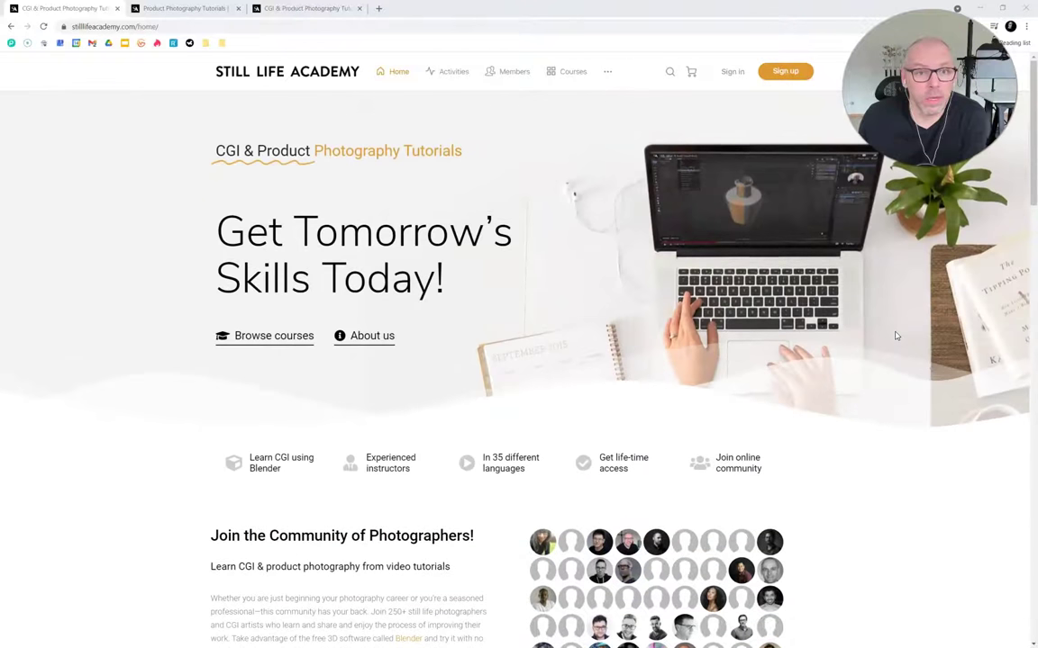
key("ctrl+Tab")
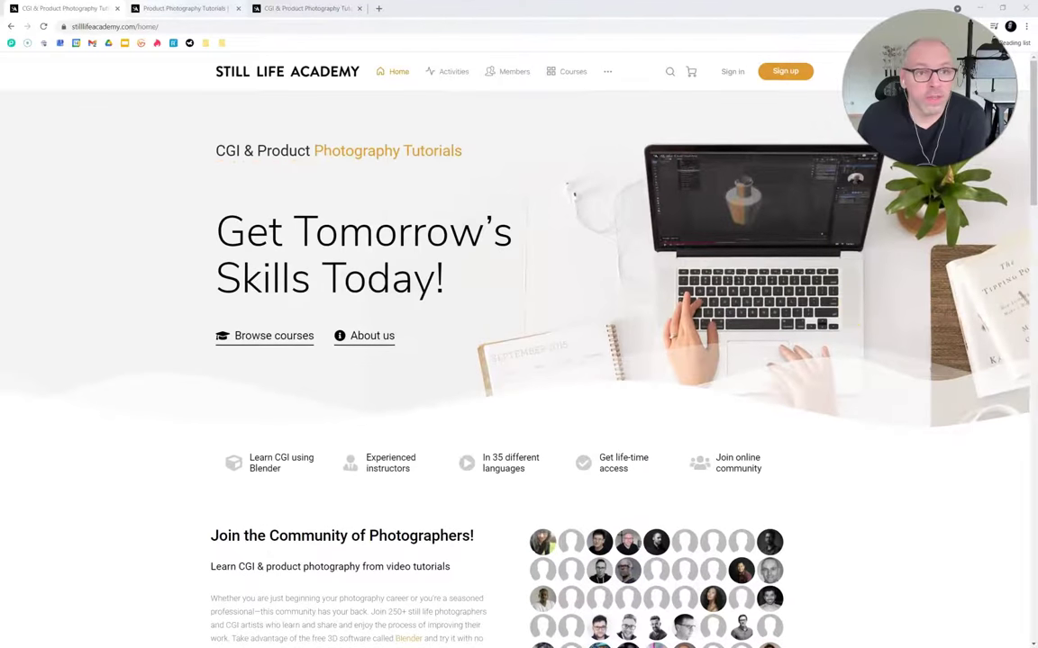
scroll(667, 424, "down", 1)
scroll(648, 415, "down", 3)
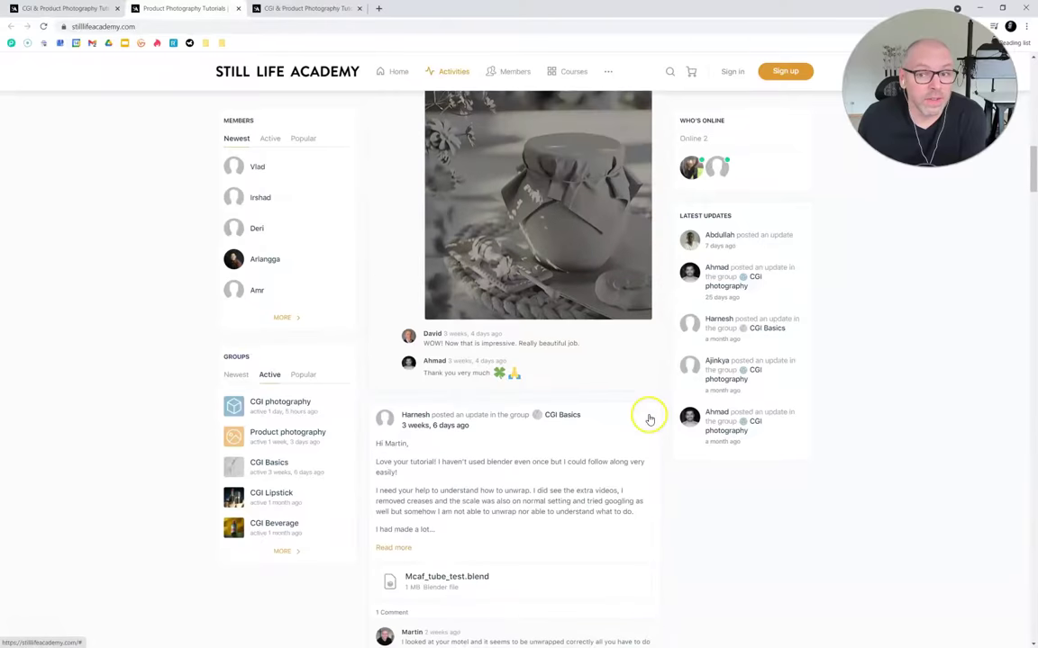
scroll(648, 417, "down", 4)
scroll(651, 419, "down", 2)
scroll(652, 424, "down", 5)
scroll(652, 424, "down", 2)
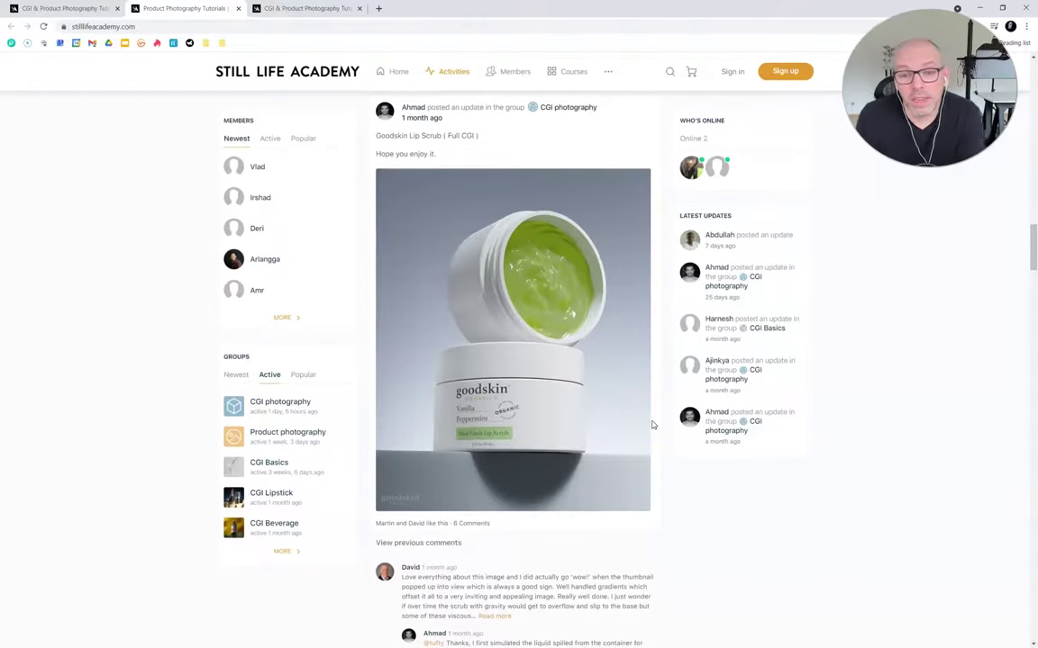
scroll(653, 424, "down", 3)
scroll(653, 424, "down", 1)
scroll(653, 421, "down", 9)
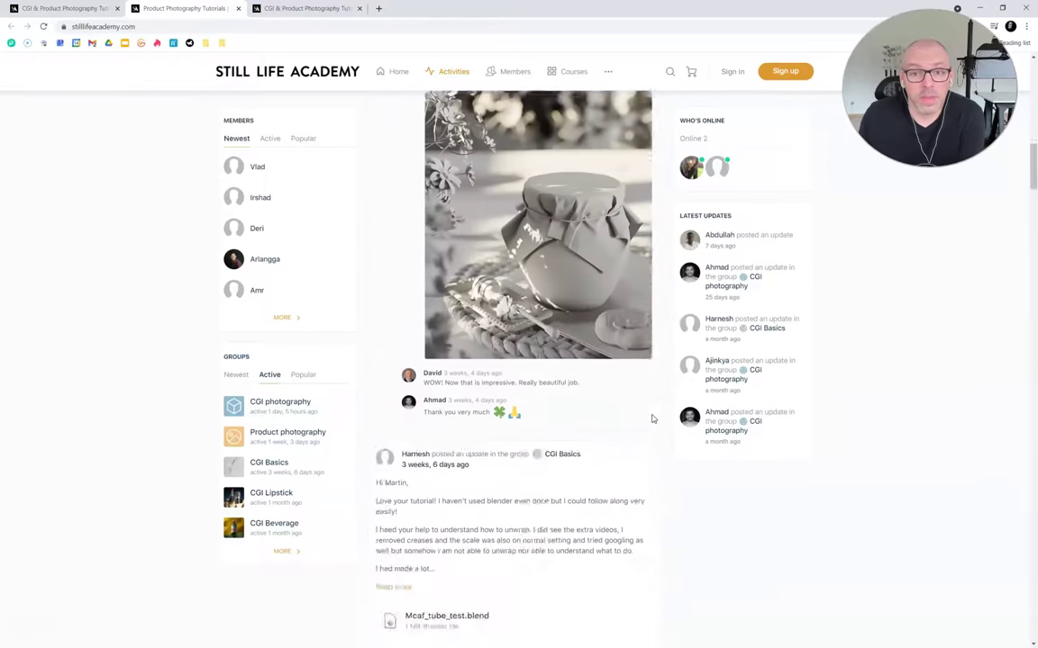
scroll(653, 419, "up", 1)
scroll(653, 419, "up", 2)
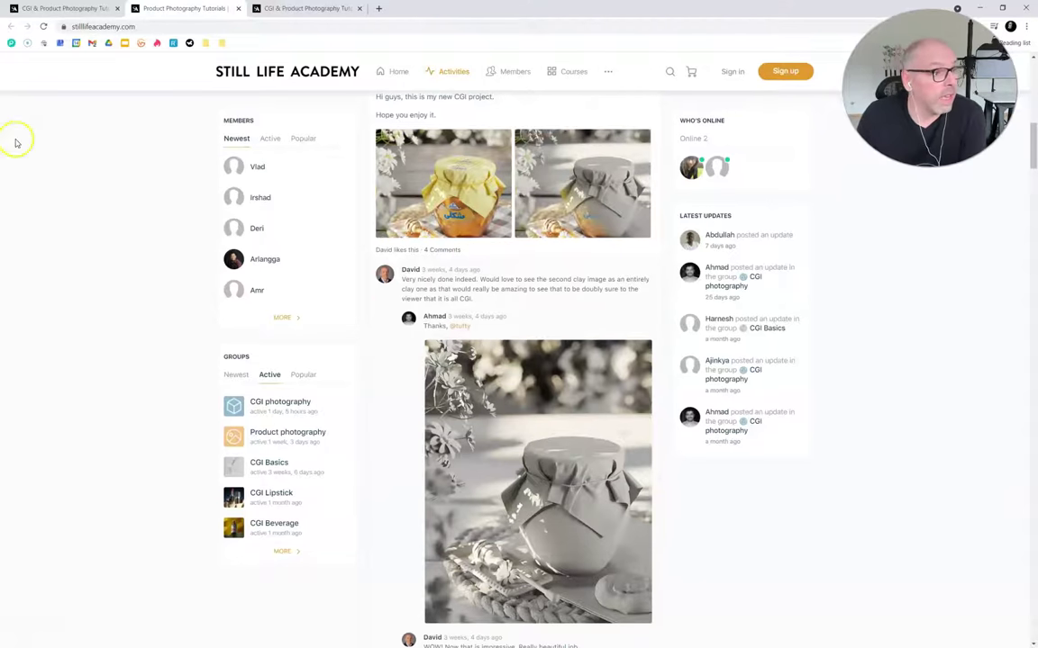
left_click(2, 360)
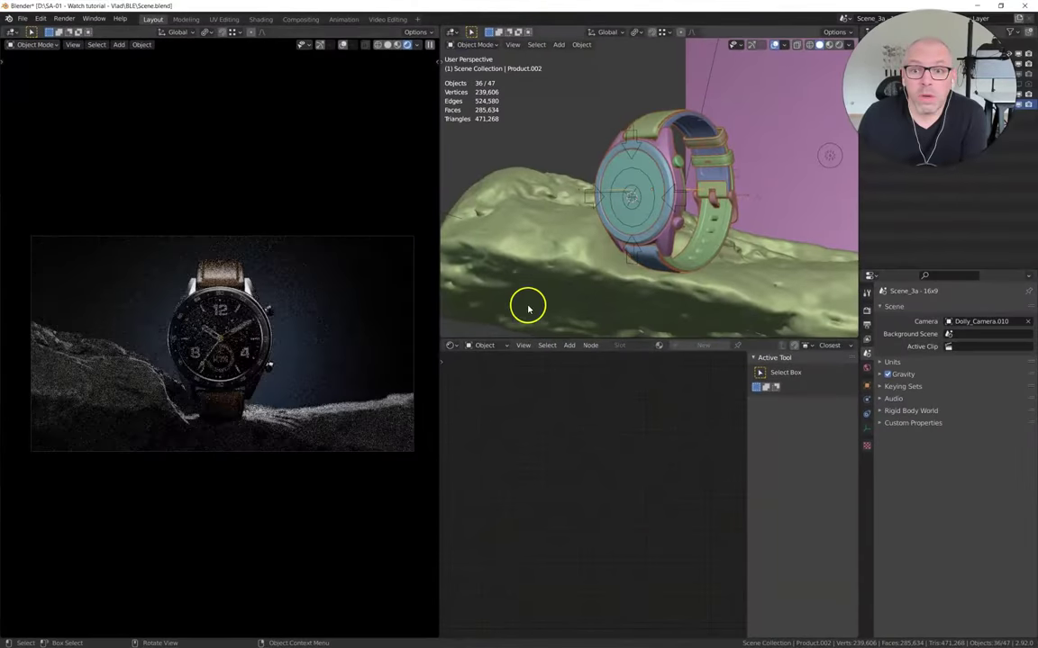
mouse_move(682, 207)
middle_mouse_down()
mouse_move(614, 183)
mouse_move(670, 215)
middle_mouse_up()
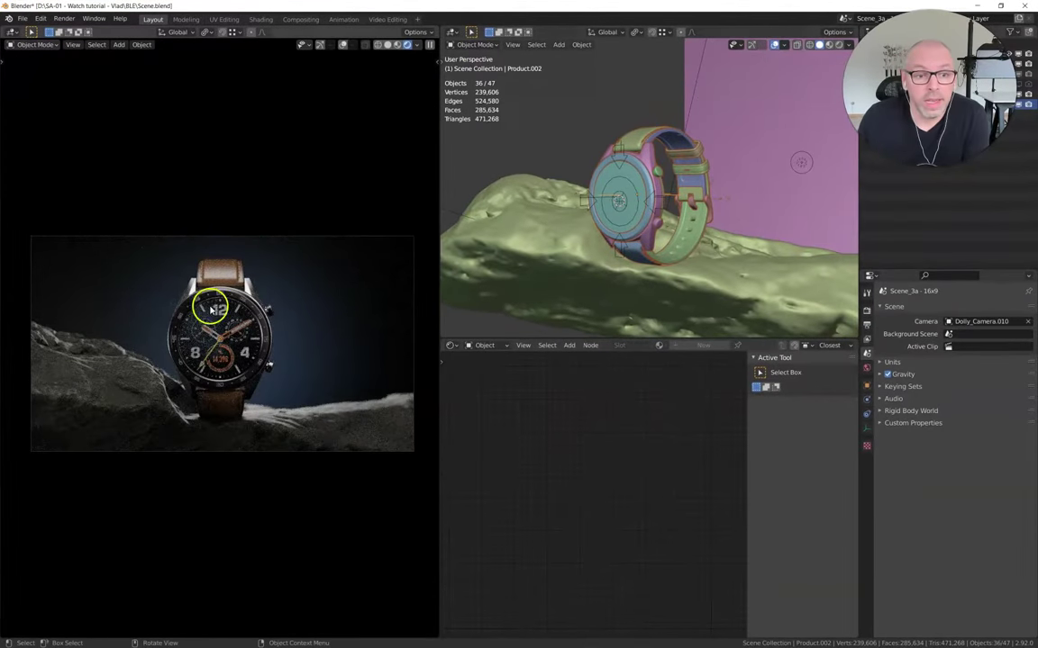
scroll(184, 326, "up", 2)
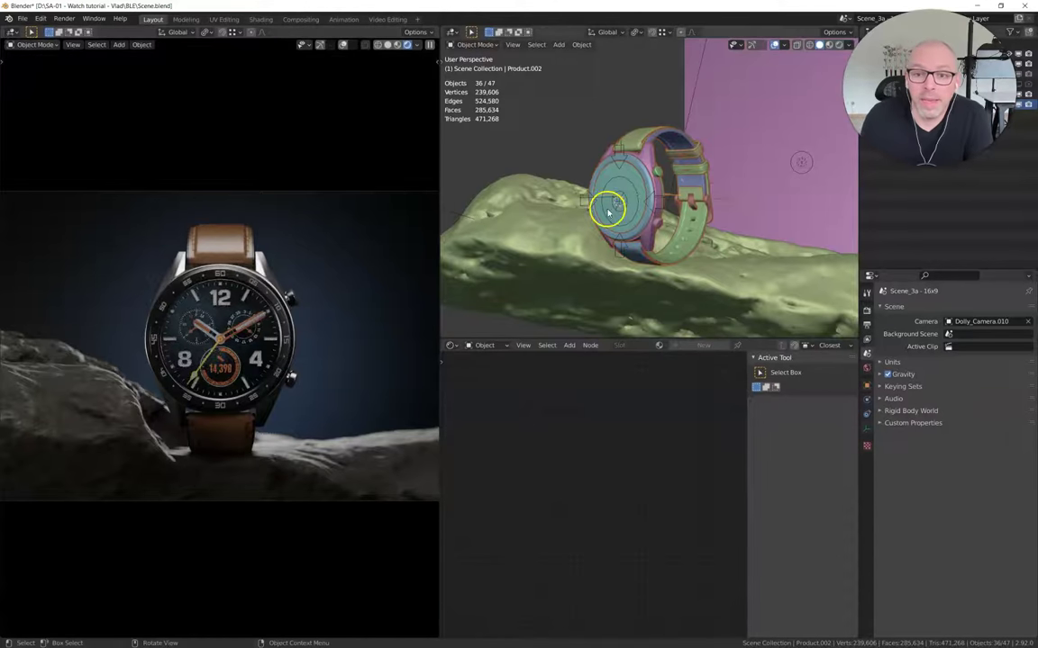
mouse_move(607, 208)
middle_mouse_down()
mouse_move(509, 231)
mouse_move(645, 232)
middle_mouse_up()
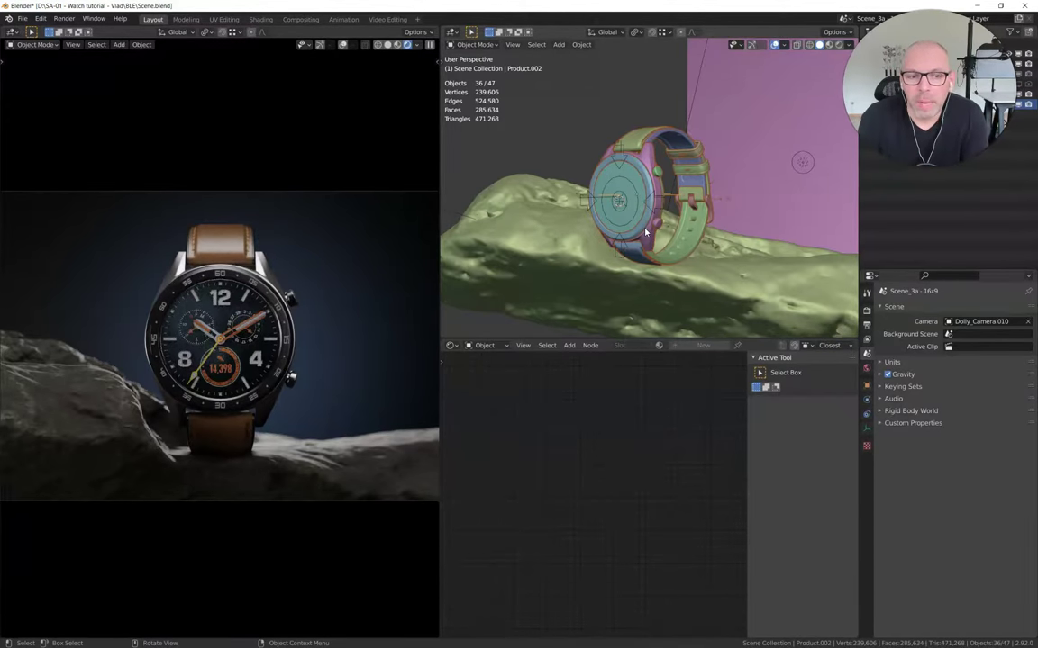
- Zoom out the rendered camera view of the watch on the rock
scroll(315, 288, "down", 2)
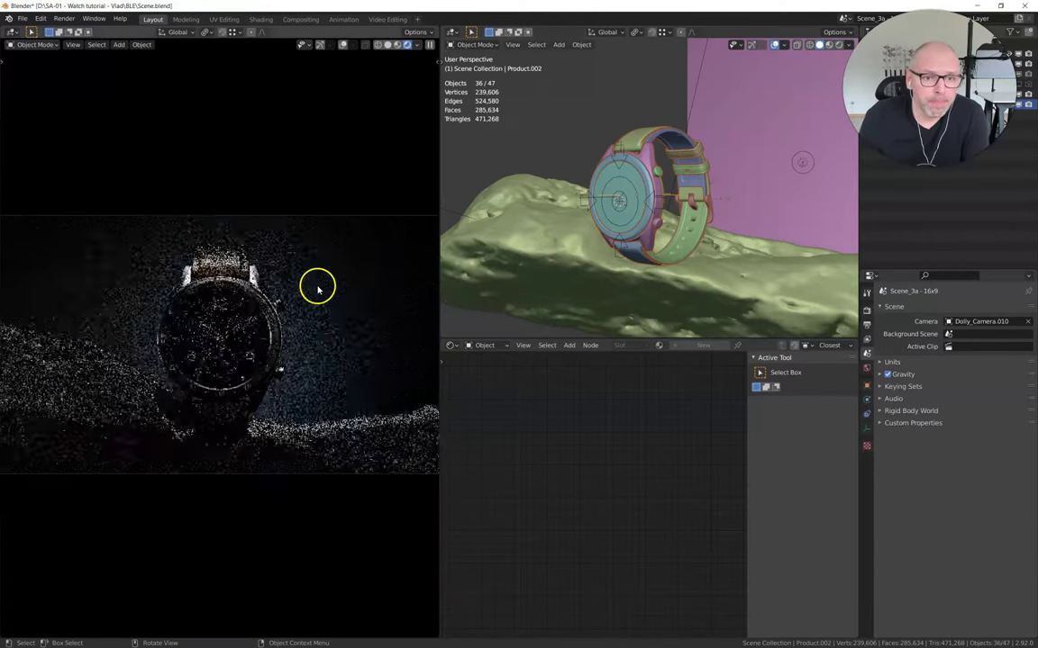